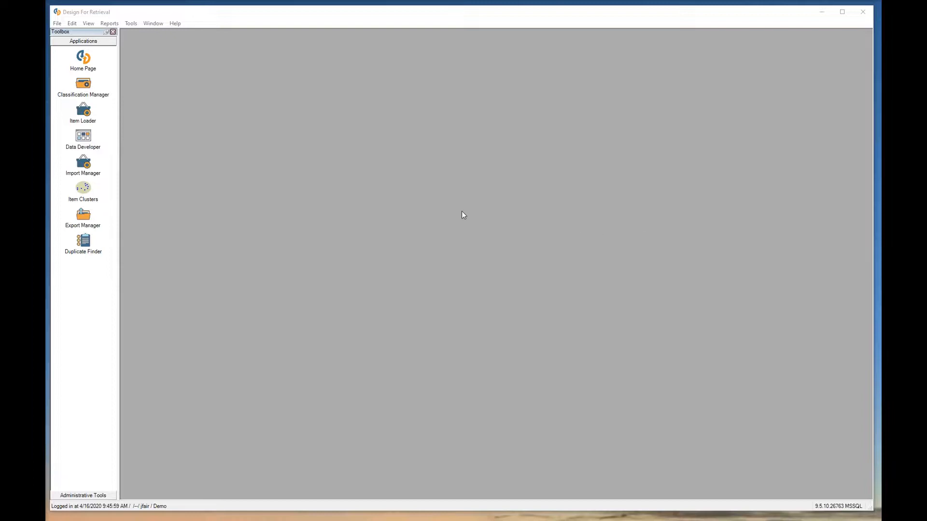
- Load the CircuitBreakers batch in Item Clusters and sort its attributes by descending weight factor
{"action": "left_click", "coordinate": [89, 191]}
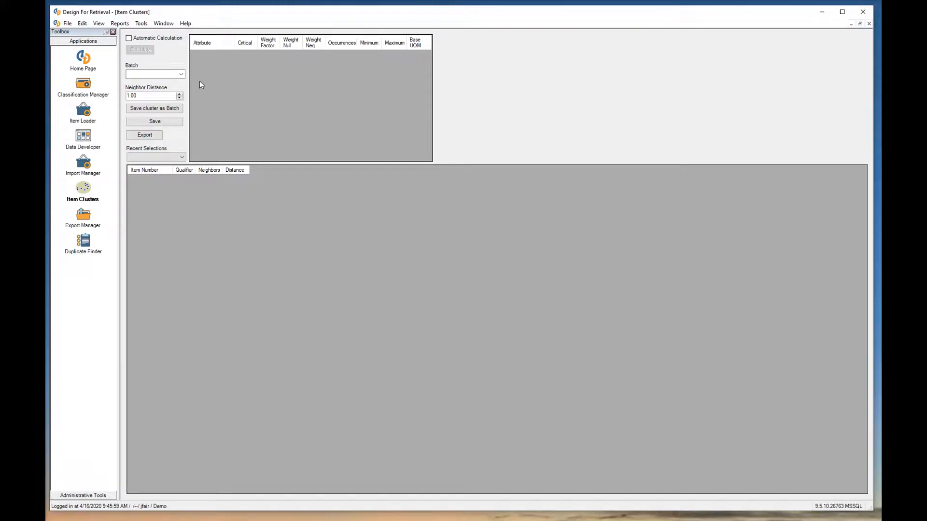
{"action": "left_click", "coordinate": [181, 74]}
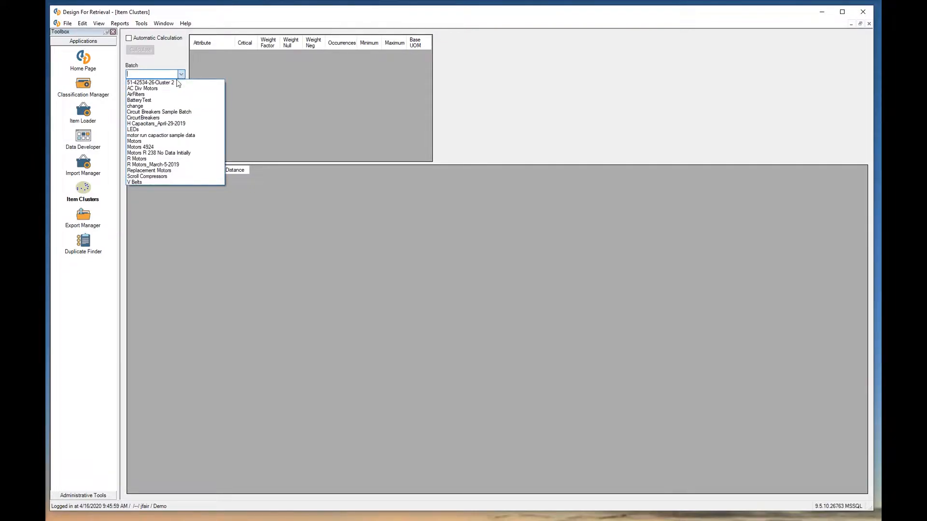
{"action": "left_click", "coordinate": [166, 117]}
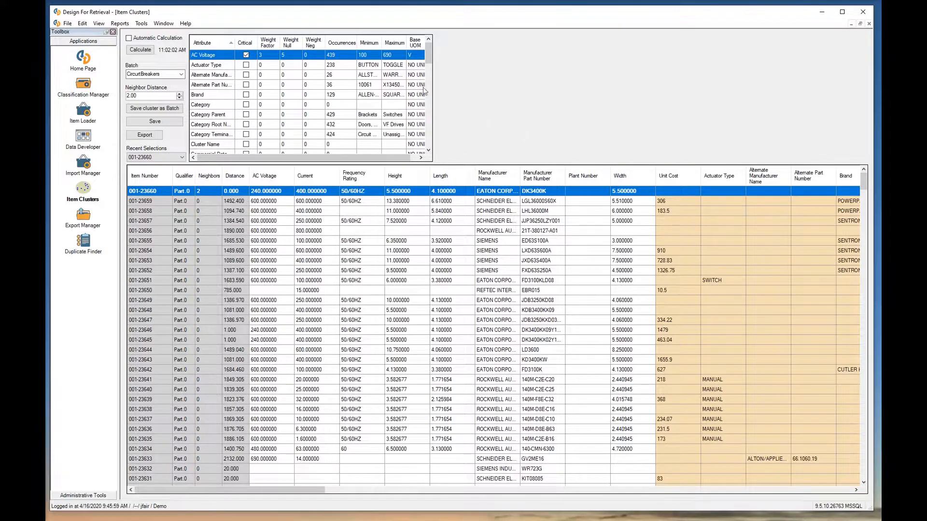
{"action": "left_click", "coordinate": [273, 44]}
{"action": "left_click", "coordinate": [274, 44]}
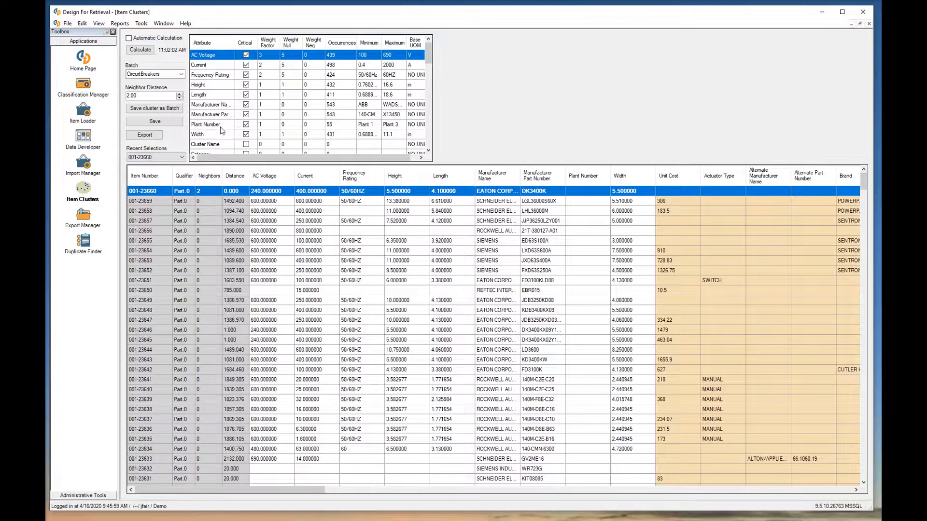
- Unmark Plant Number, Manufacturer Part Number and Manufacturer Name as critical attributes
{"action": "left_click", "coordinate": [246, 124]}
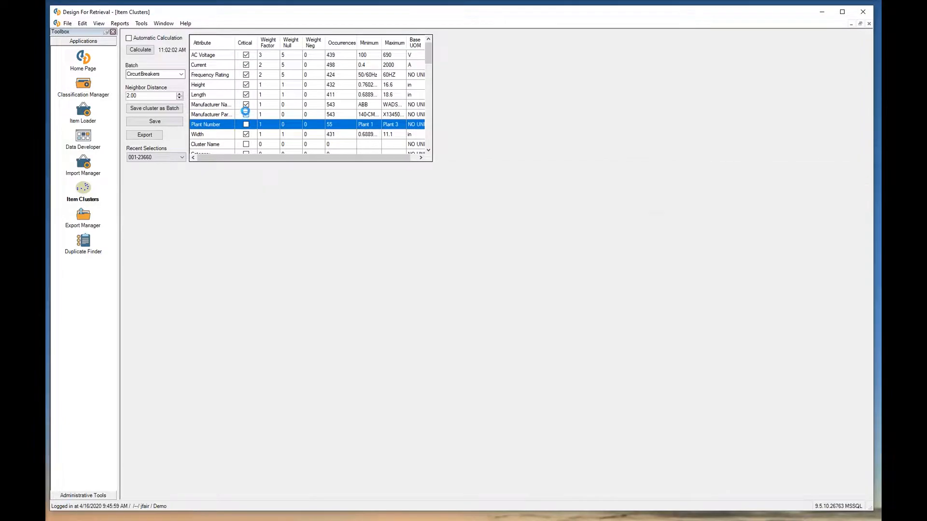
{"action": "left_click", "coordinate": [247, 113]}
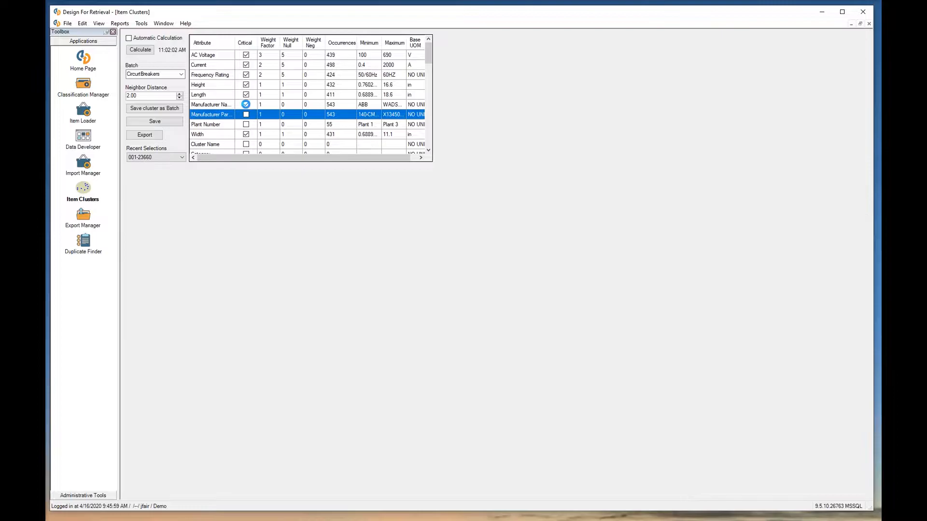
{"action": "left_click", "coordinate": [246, 105]}
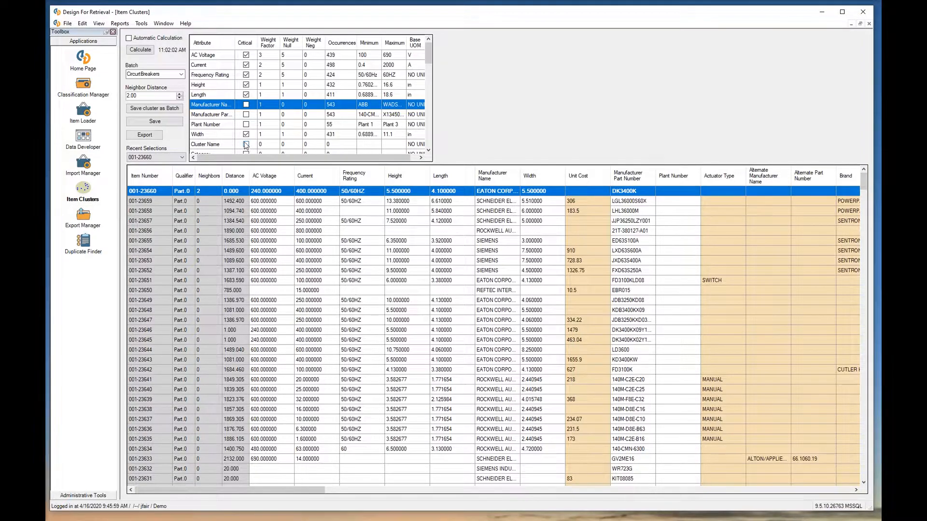
- Zero the weights of the Manufacturer Name, Manufacturer Part Number and Plant Number attributes, and recalculate the clusters
{"action": "left_click", "coordinate": [216, 125], "text": "shift"}
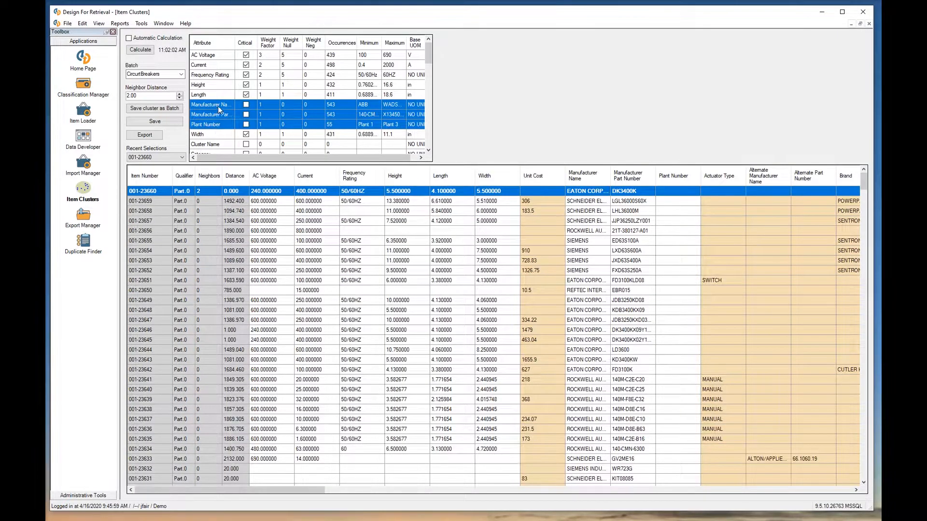
{"action": "right_click", "coordinate": [220, 103]}
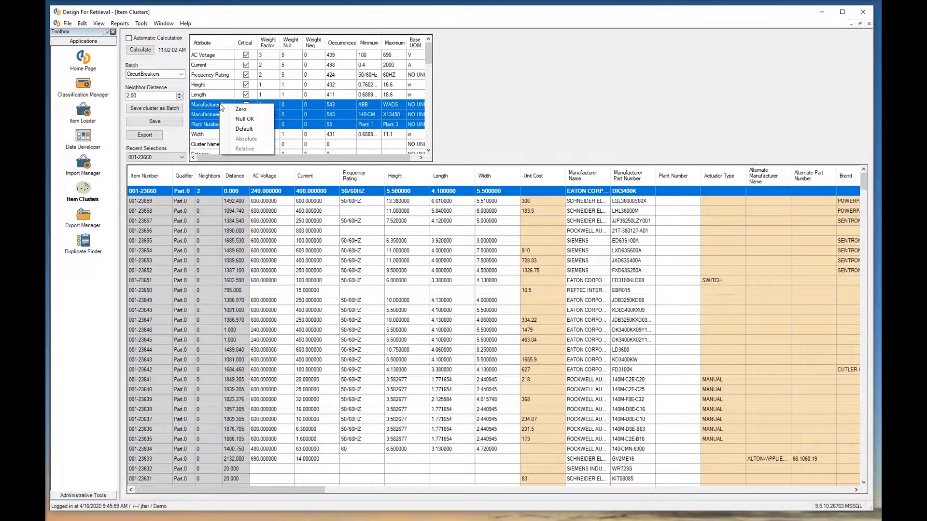
{"action": "left_click", "coordinate": [254, 110]}
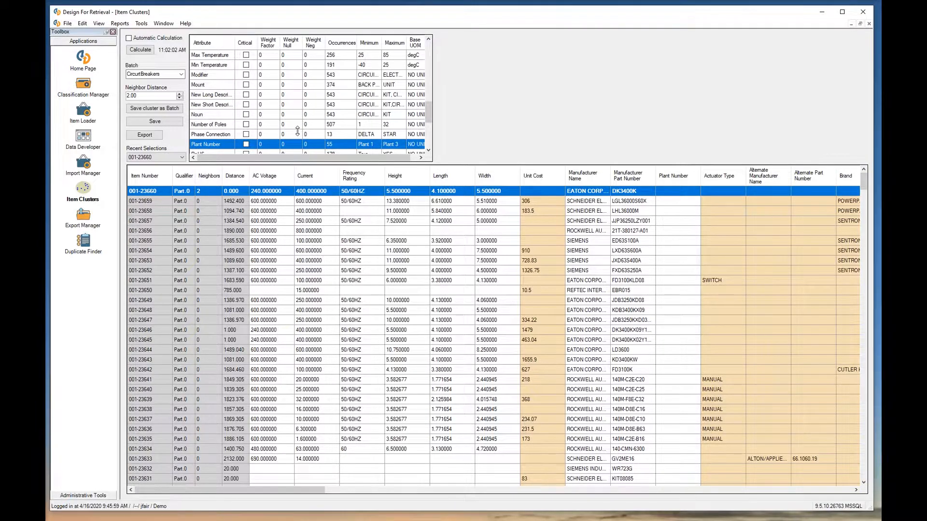
{"action": "scroll", "coordinate": [295, 128], "scroll_direction": "up", "scroll_amount": 1}
{"action": "scroll", "coordinate": [295, 128], "scroll_direction": "up", "scroll_amount": 7}
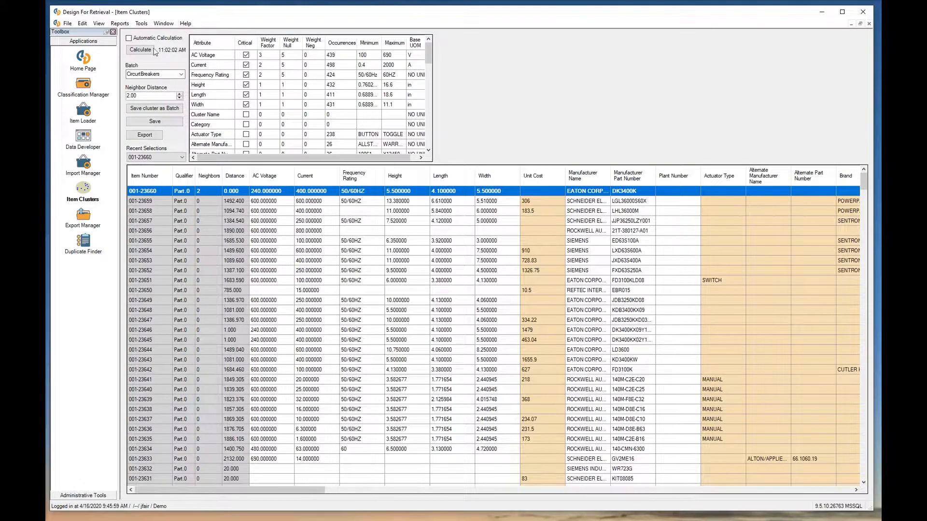
{"action": "left_click", "coordinate": [139, 50]}
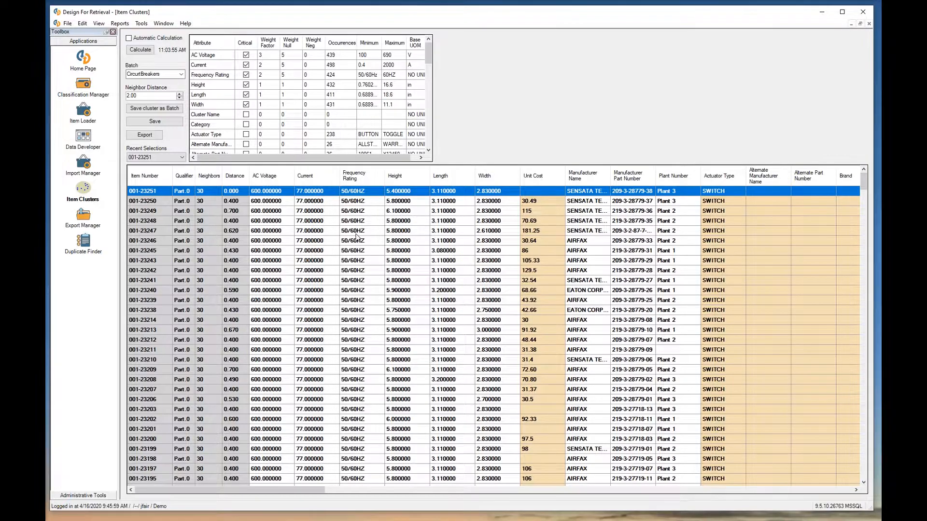
- Examine the calculated item list across the boundary between the first and second clusters
{"action": "scroll", "coordinate": [275, 239], "scroll_direction": "down", "scroll_amount": 4}
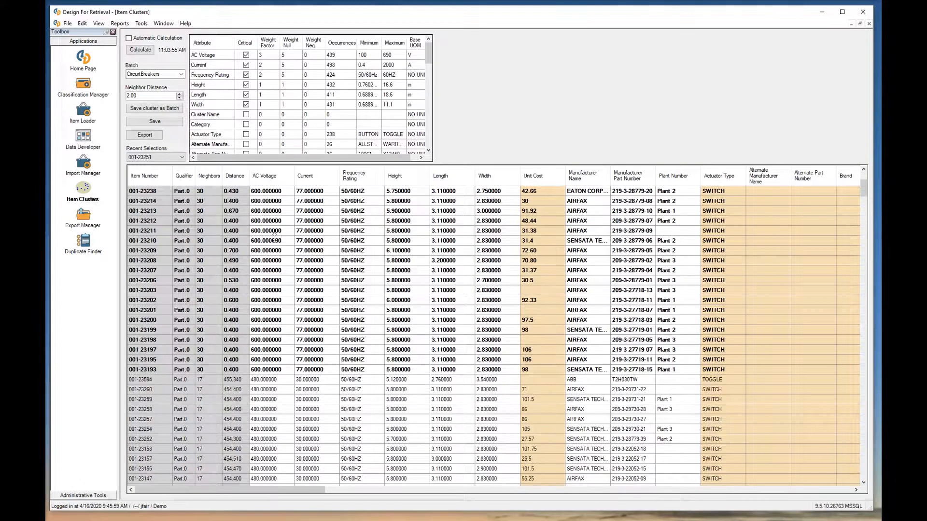
{"action": "scroll", "coordinate": [275, 236], "scroll_direction": "down", "scroll_amount": 1}
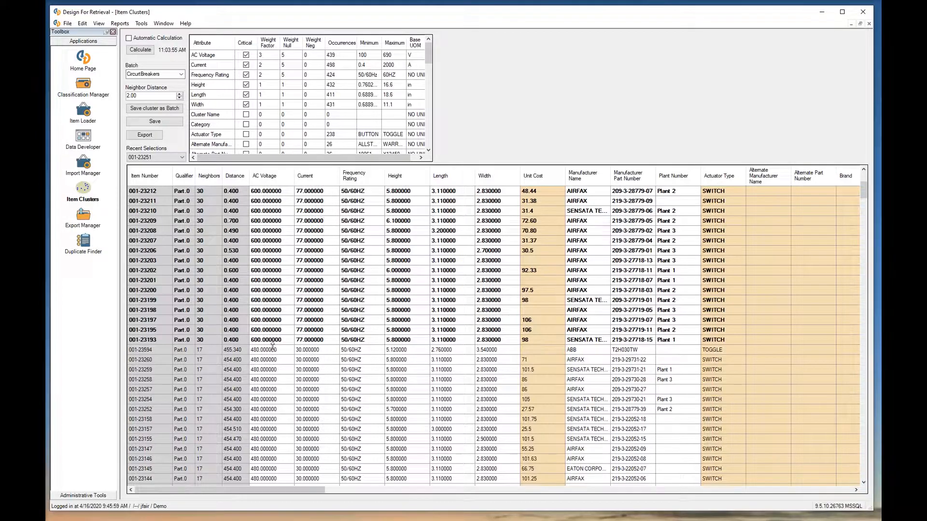
{"action": "scroll", "coordinate": [273, 347], "scroll_direction": "up", "scroll_amount": 5}
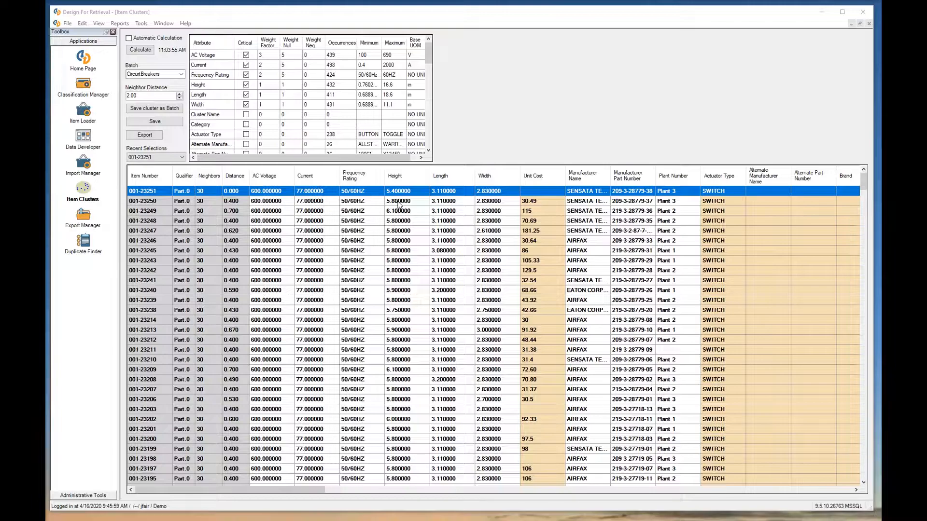
- Compare distances from items 001-23250, 001-23242 and 001-23213 in turn, and review the list sorted by distance from 001-23213
{"action": "left_click", "coordinate": [210, 203]}
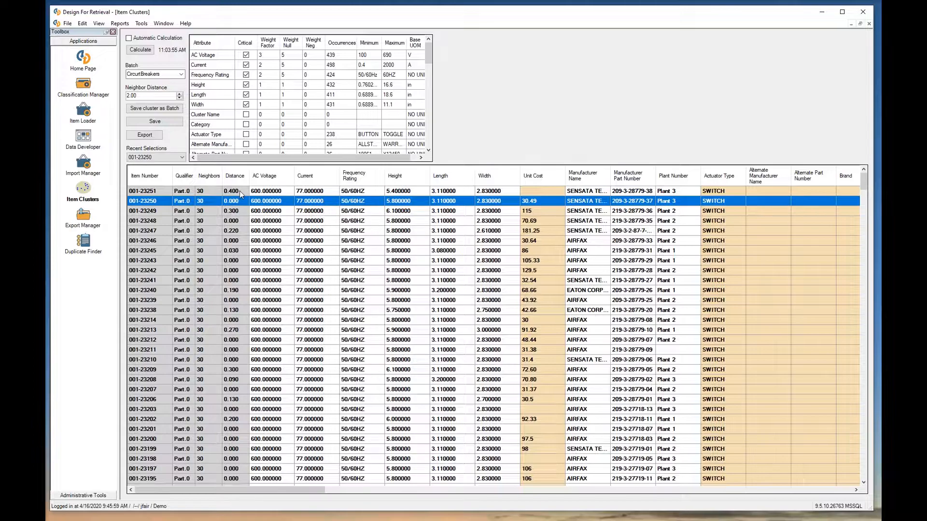
{"action": "left_click", "coordinate": [212, 270]}
{"action": "left_click", "coordinate": [211, 331]}
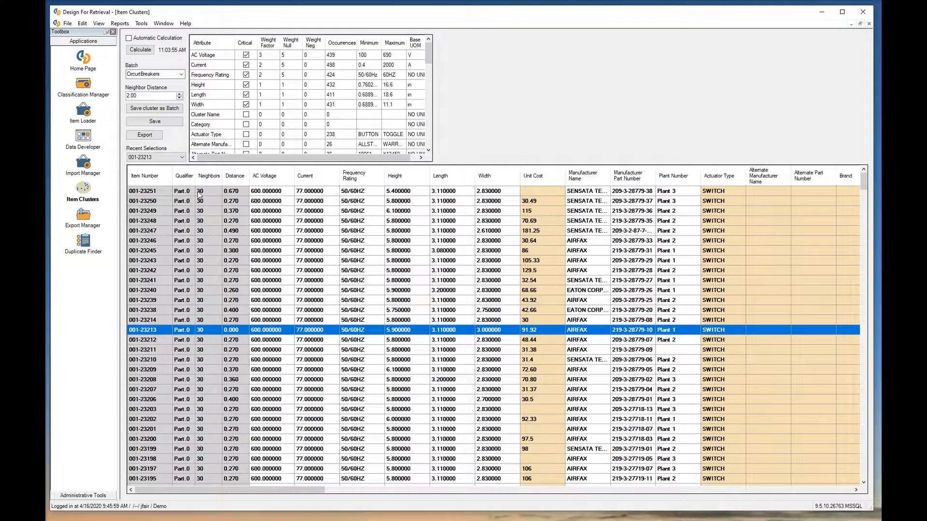
{"action": "left_click", "coordinate": [236, 178]}
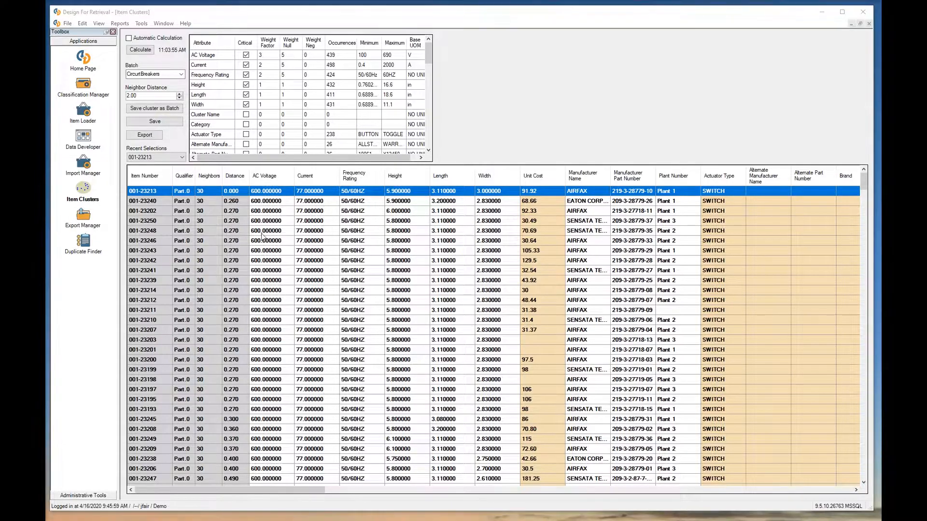
{"action": "scroll", "coordinate": [260, 239], "scroll_direction": "down", "scroll_amount": 1}
{"action": "scroll", "coordinate": [255, 246], "scroll_direction": "down", "scroll_amount": 5}
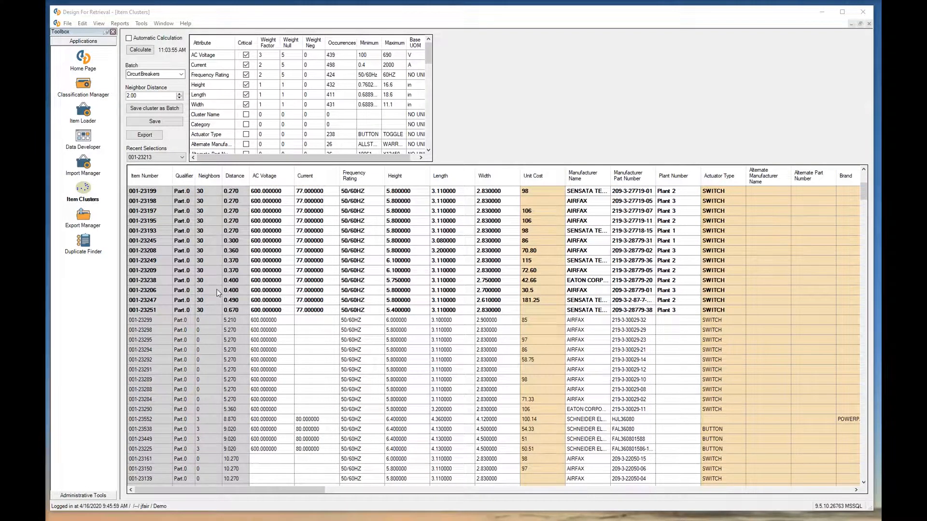
{"action": "scroll", "coordinate": [216, 290], "scroll_direction": "down", "scroll_amount": 2}
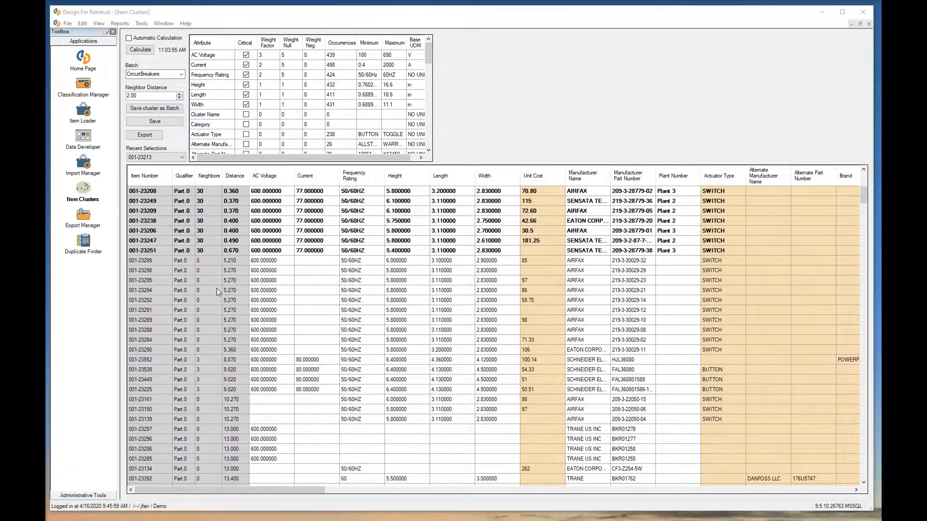
{"action": "scroll", "coordinate": [216, 291], "scroll_direction": "up", "scroll_amount": 8}
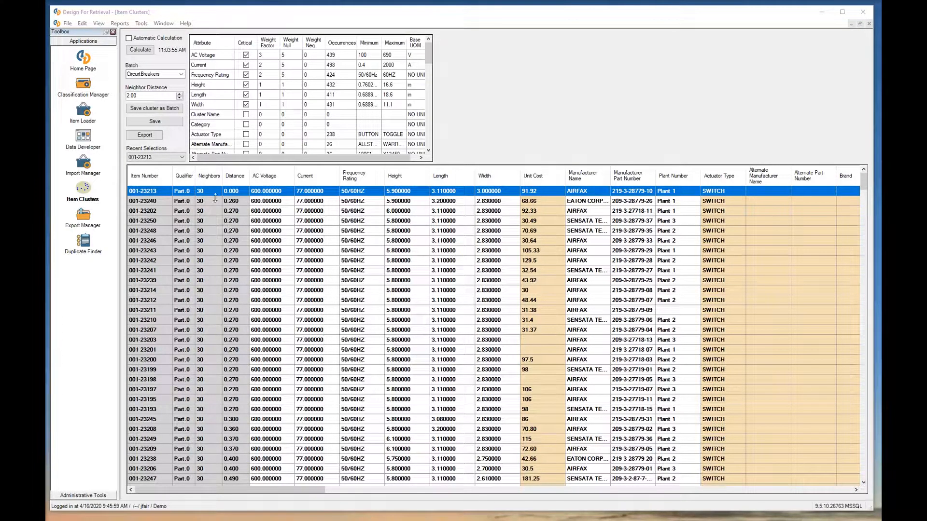
- Sort the items by neighbor count and examine where the largest cluster ends and the next one starts
{"action": "left_click", "coordinate": [208, 177]}
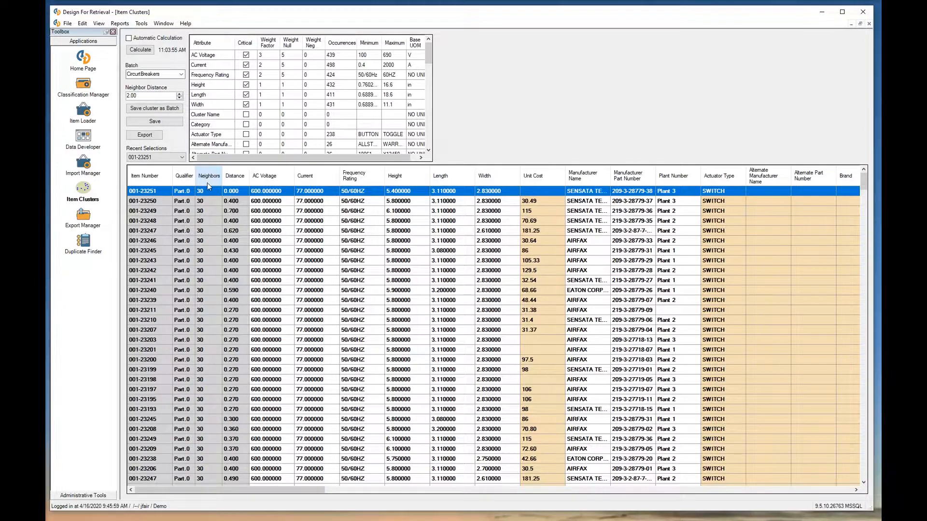
{"action": "scroll", "coordinate": [215, 214], "scroll_direction": "down", "scroll_amount": 4}
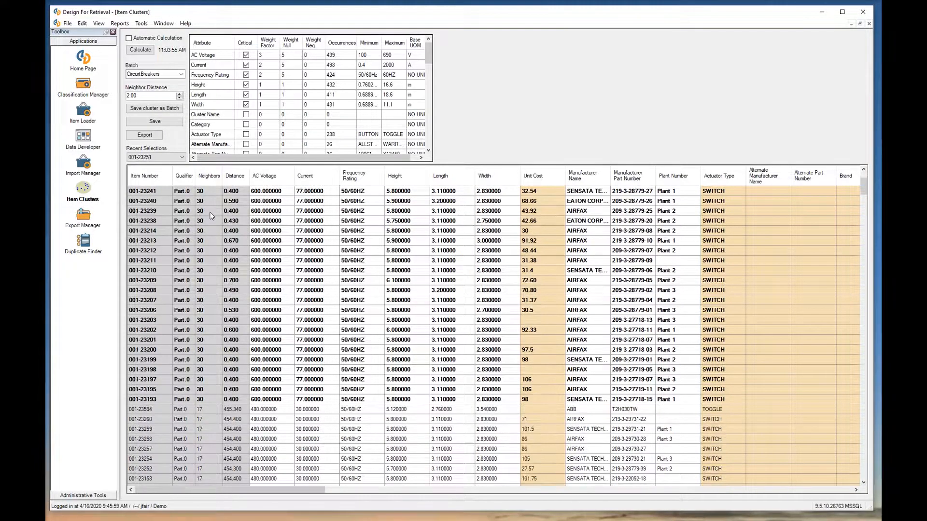
{"action": "scroll", "coordinate": [210, 215], "scroll_direction": "up", "scroll_amount": 3}
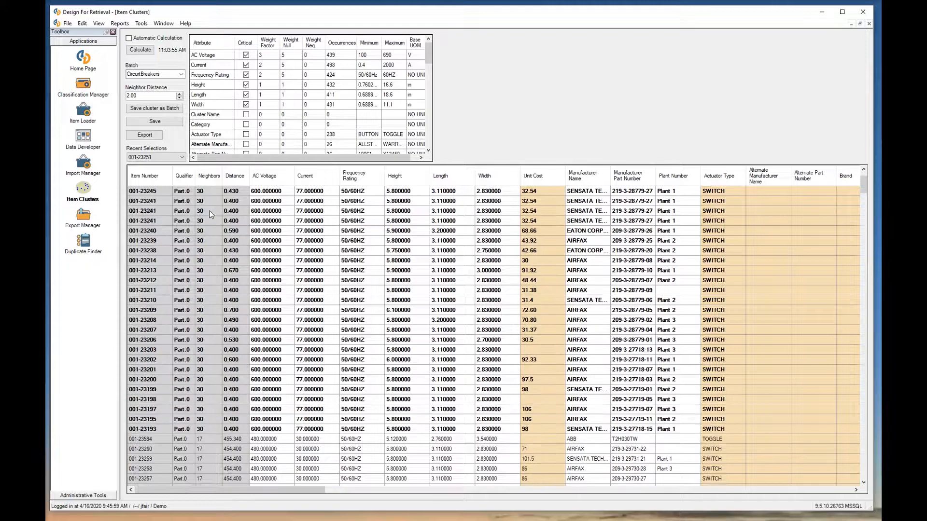
{"action": "scroll", "coordinate": [203, 196], "scroll_direction": "down", "scroll_amount": 3}
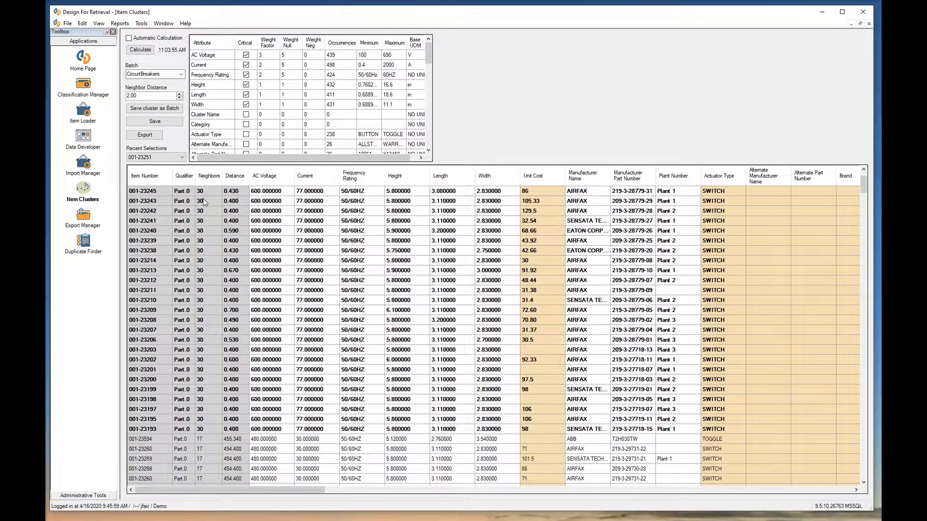
{"action": "scroll", "coordinate": [203, 203], "scroll_direction": "down", "scroll_amount": 3}
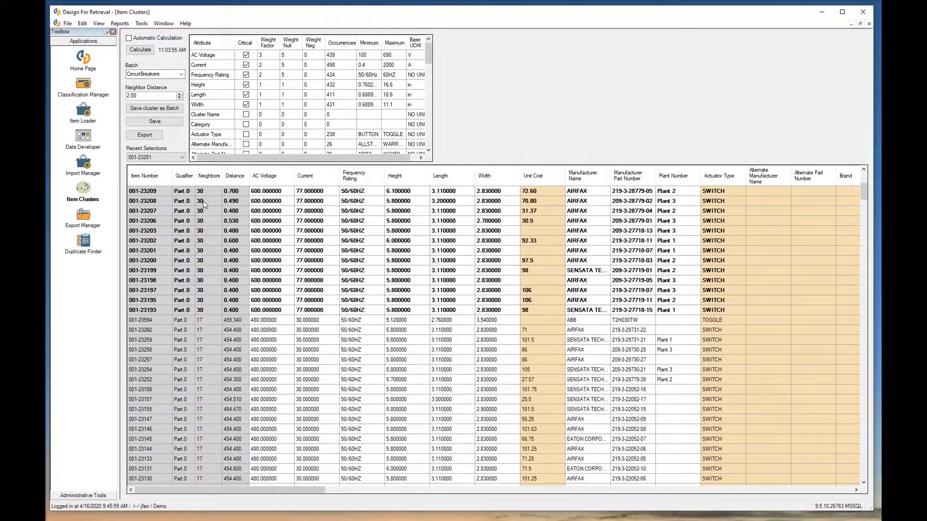
- Sort the items by distance from 001-23259 in the second cluster, and make 001-23254 the reference item
{"action": "double_click", "coordinate": [205, 310]}
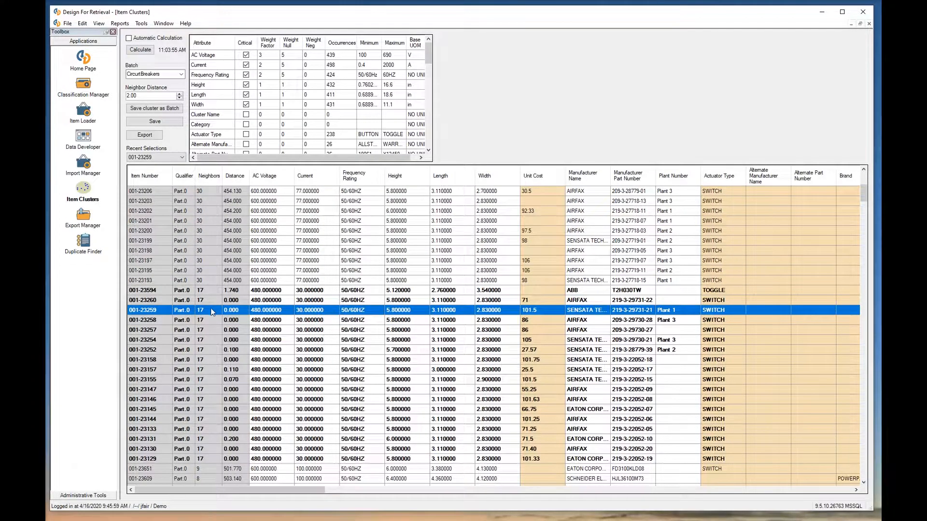
{"action": "scroll", "coordinate": [211, 311], "scroll_direction": "down", "scroll_amount": 1}
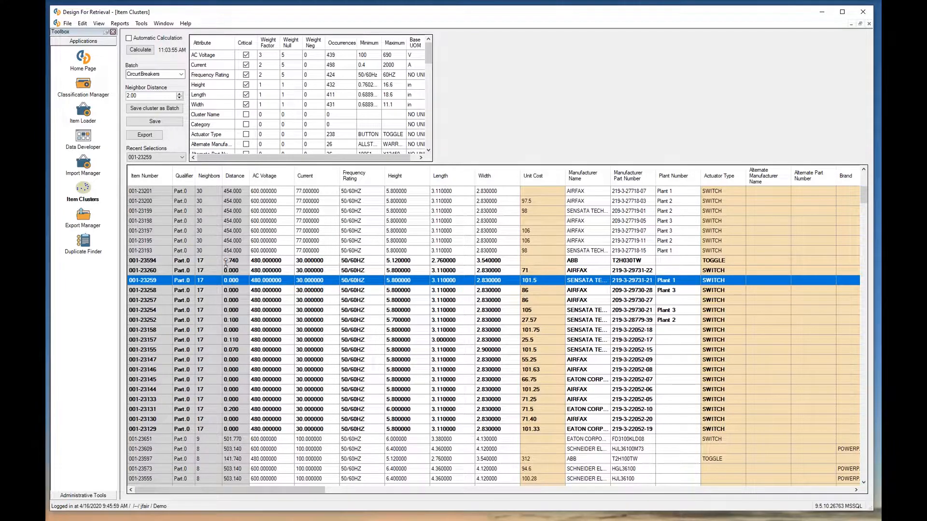
{"action": "left_click", "coordinate": [236, 177]}
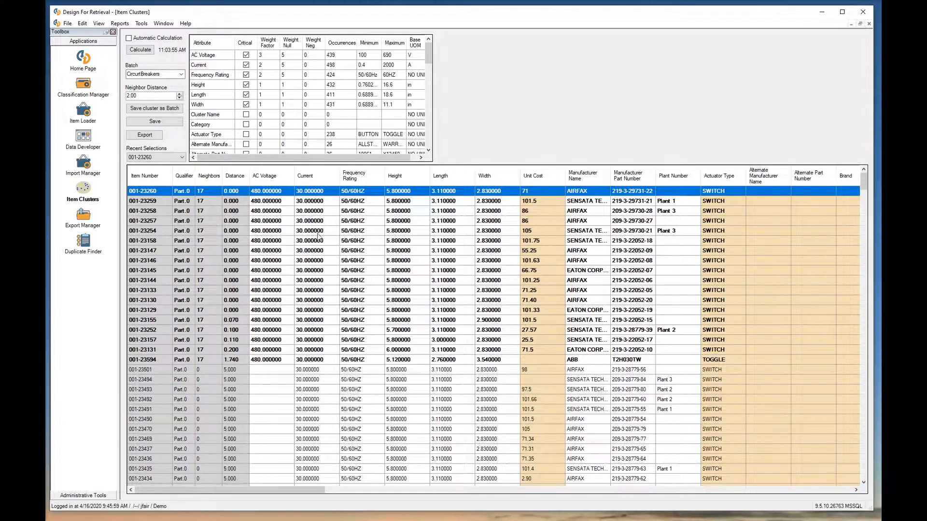
{"action": "left_click", "coordinate": [210, 231]}
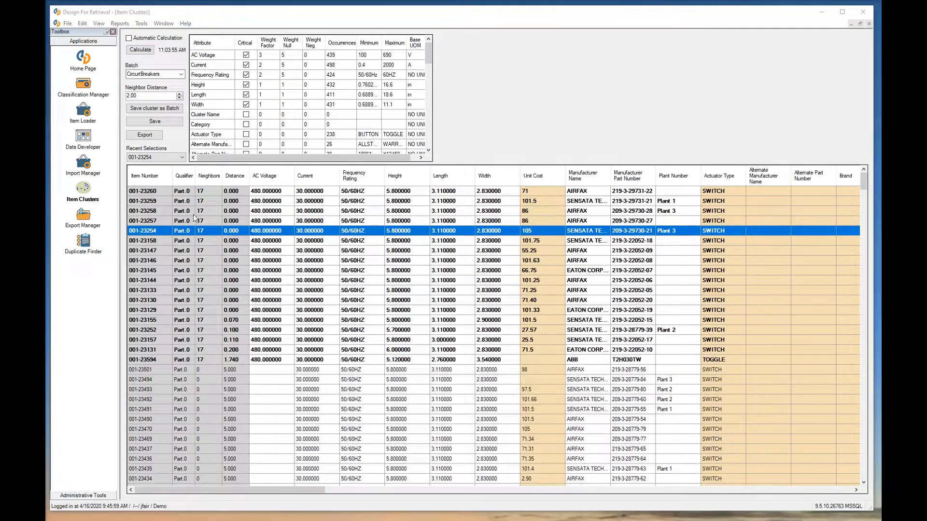
- Return to the neighbor-count order, make 001-23248 the reference item, and review the items sorted by distance from it
{"action": "left_click", "coordinate": [206, 176]}
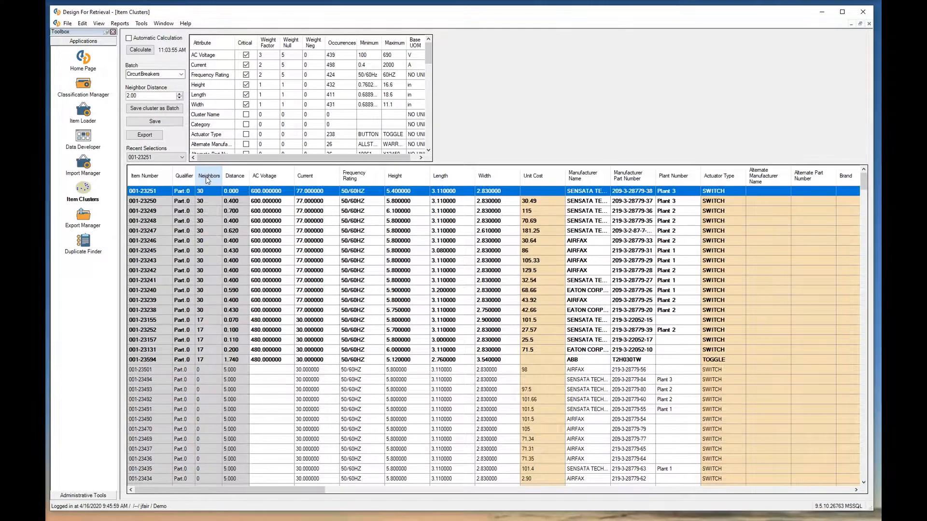
{"action": "left_click", "coordinate": [200, 222]}
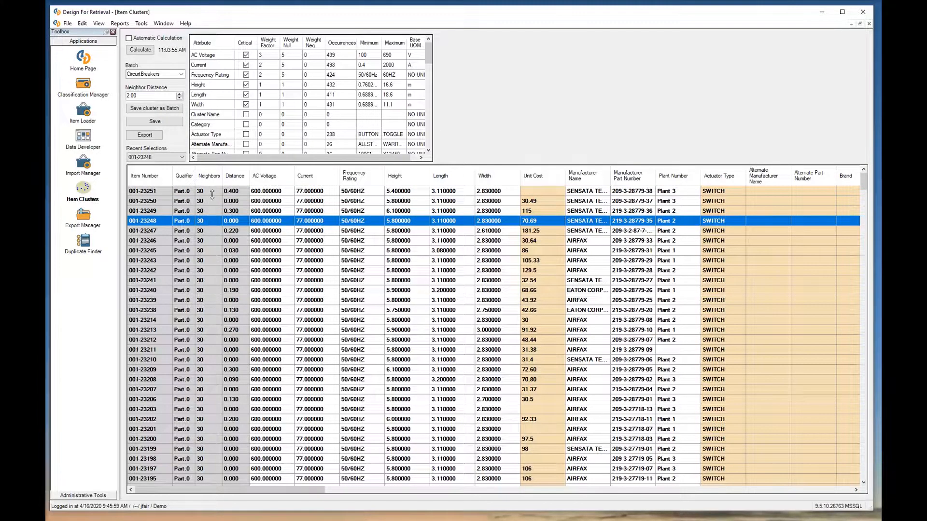
{"action": "left_click", "coordinate": [233, 178]}
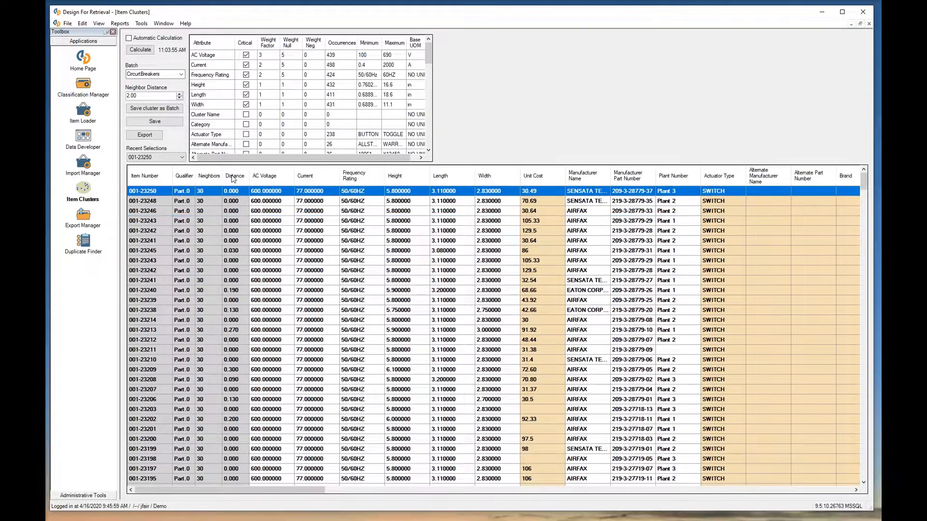
{"action": "scroll", "coordinate": [232, 344], "scroll_direction": "down", "scroll_amount": 2}
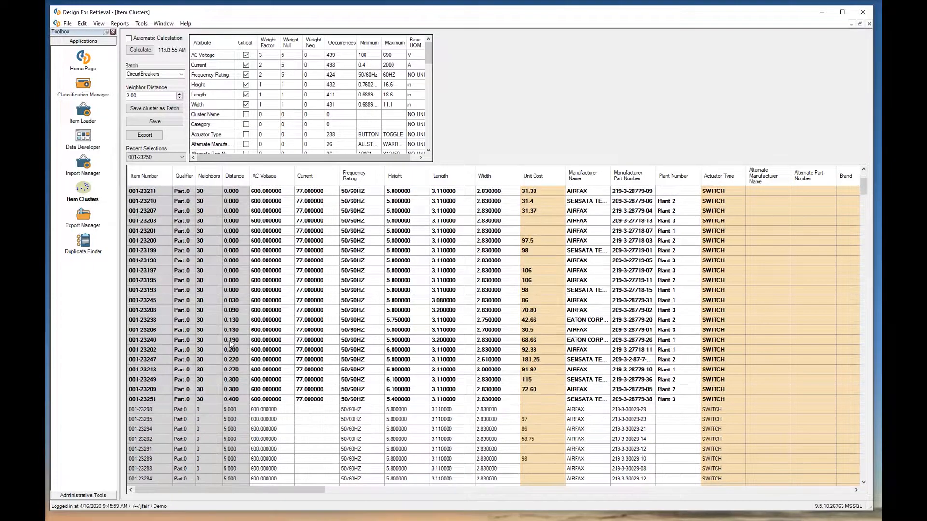
{"action": "scroll", "coordinate": [238, 392], "scroll_direction": "up", "scroll_amount": 3}
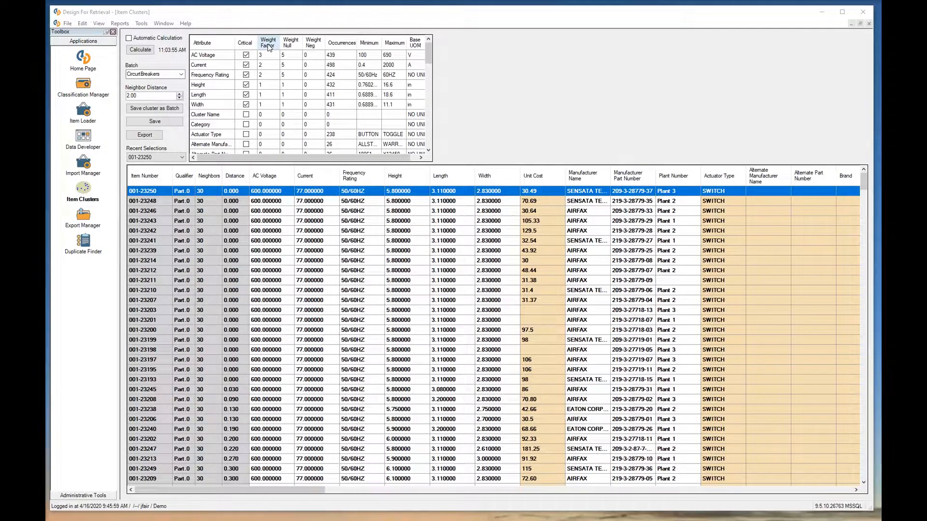
- Set the weight factor of the Height attribute to 3 and recalculate the clusters
{"action": "left_click", "coordinate": [270, 84]}
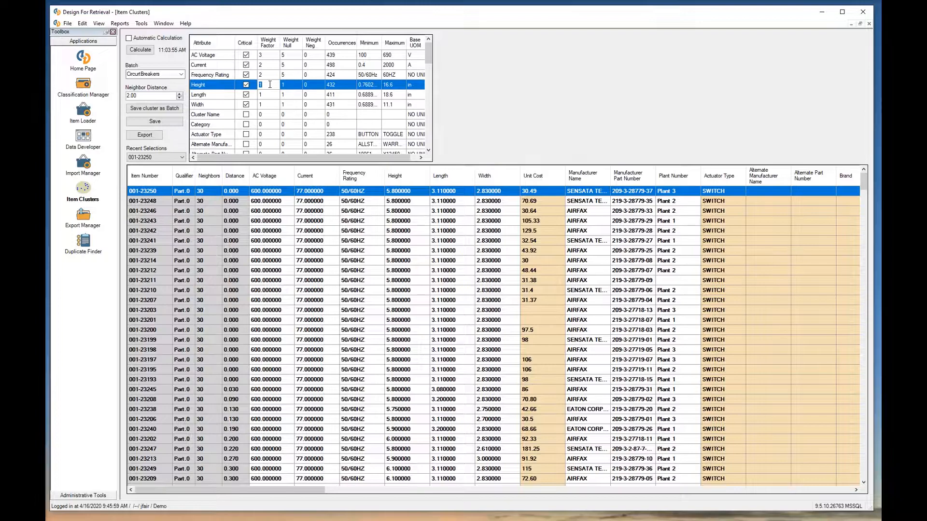
{"action": "type", "text": "3"}
{"action": "left_click", "coordinate": [289, 84]}
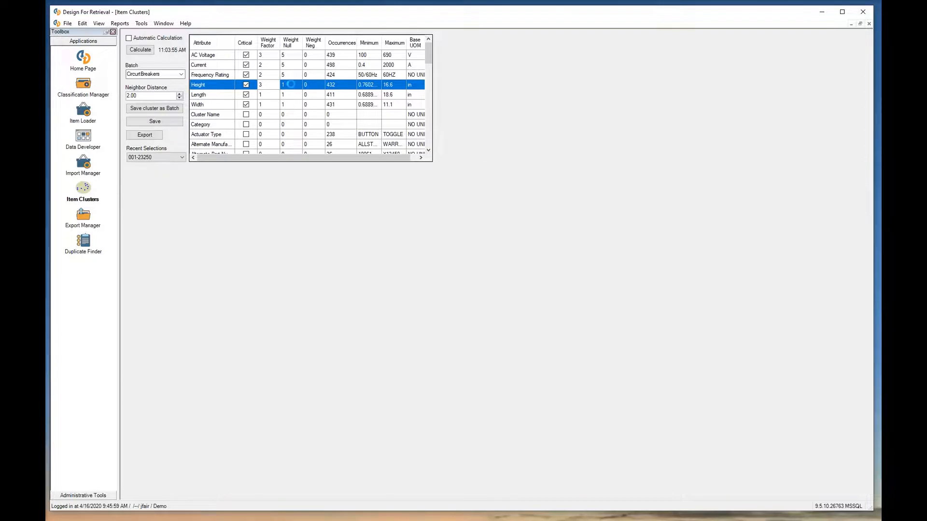
{"action": "left_click", "coordinate": [139, 50]}
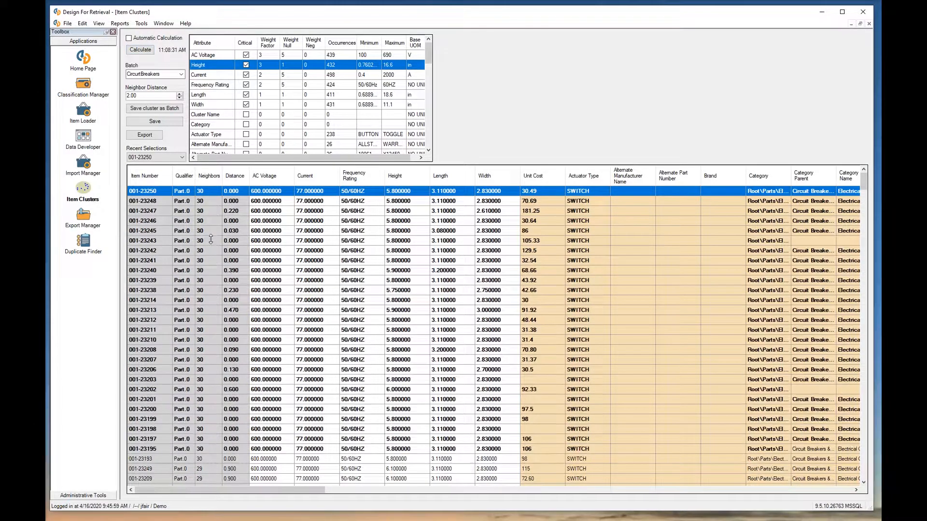
- Sort the items by distance from 001-23250 and examine how height differences affect the distances within the cluster
{"action": "left_click", "coordinate": [234, 177]}
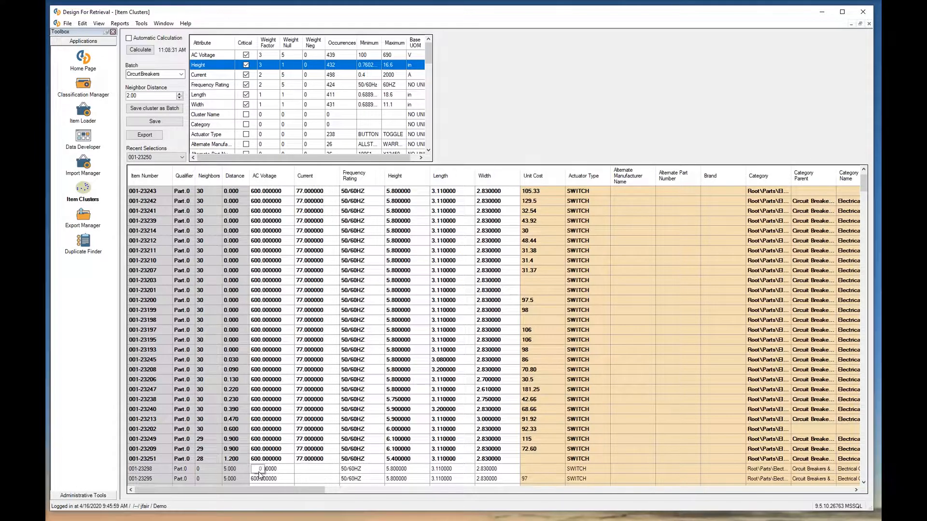
{"action": "scroll", "coordinate": [410, 460], "scroll_direction": "up", "scroll_amount": 1}
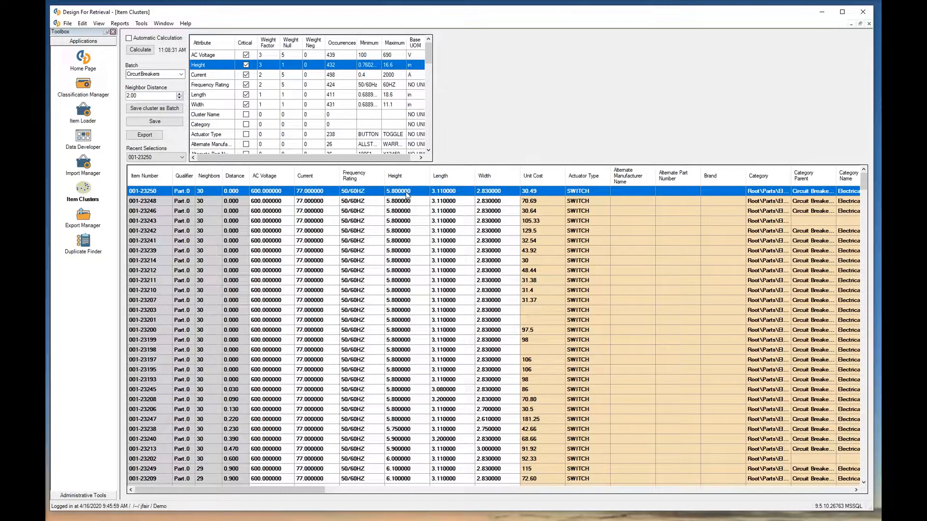
{"action": "scroll", "coordinate": [403, 213], "scroll_direction": "down", "scroll_amount": 1}
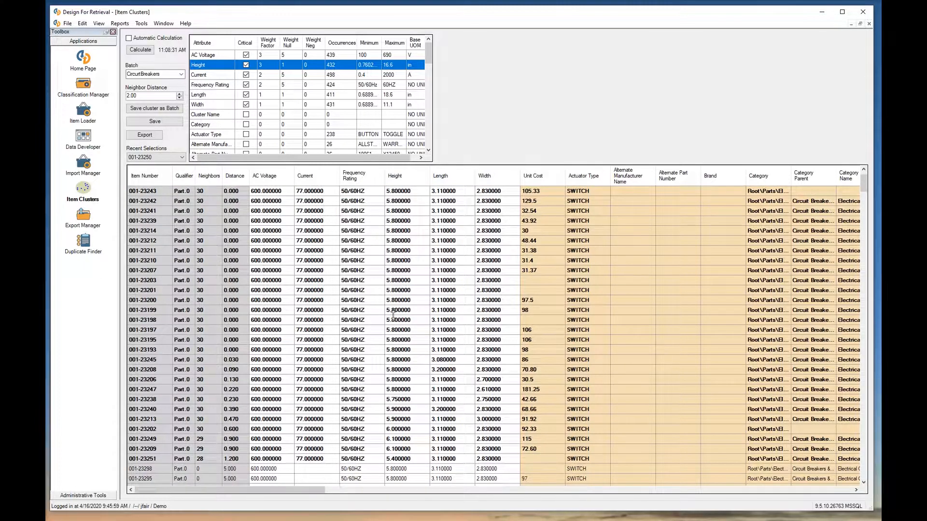
{"action": "mouse_move", "coordinate": [400, 404]}
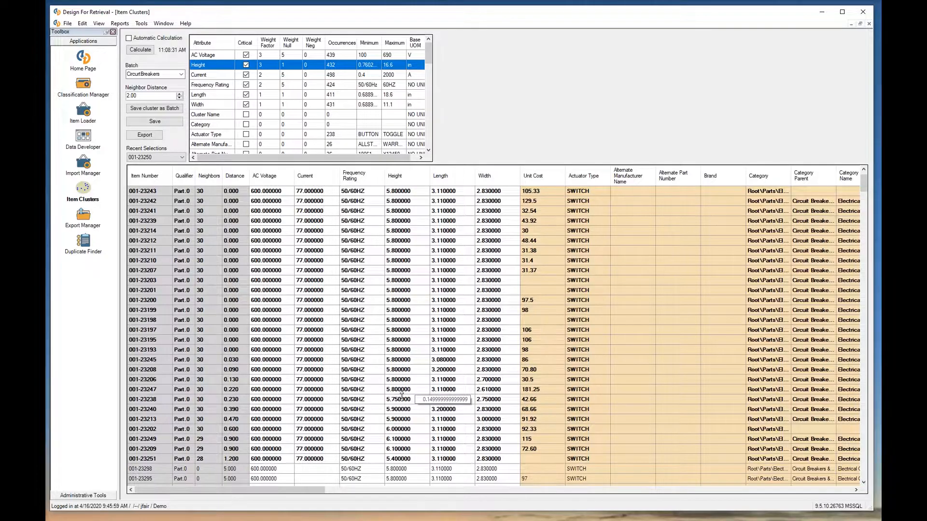
- Reduce the neighbor distance to 1.00 and recalculate the clusters
{"action": "scroll", "coordinate": [401, 425], "scroll_direction": "up", "scroll_amount": 1}
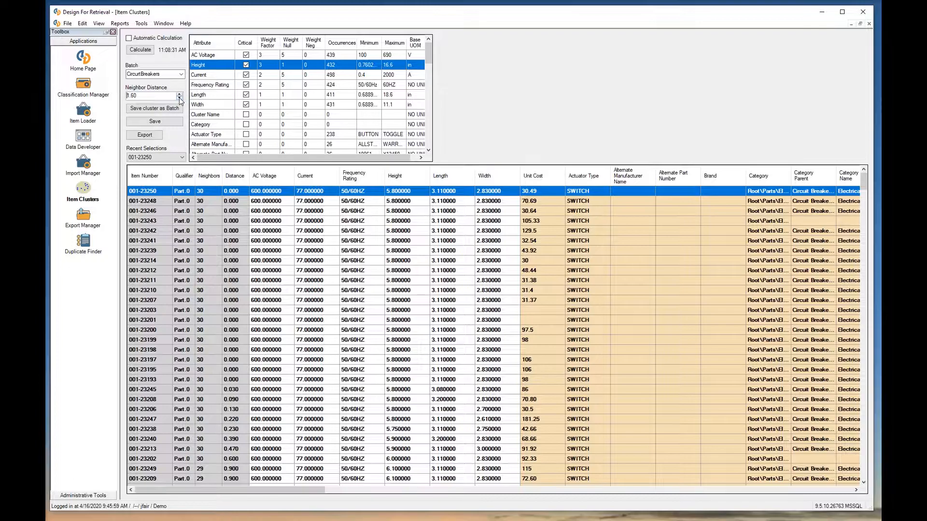
{"action": "left_click", "coordinate": [179, 98]}
{"action": "left_click", "coordinate": [140, 50]}
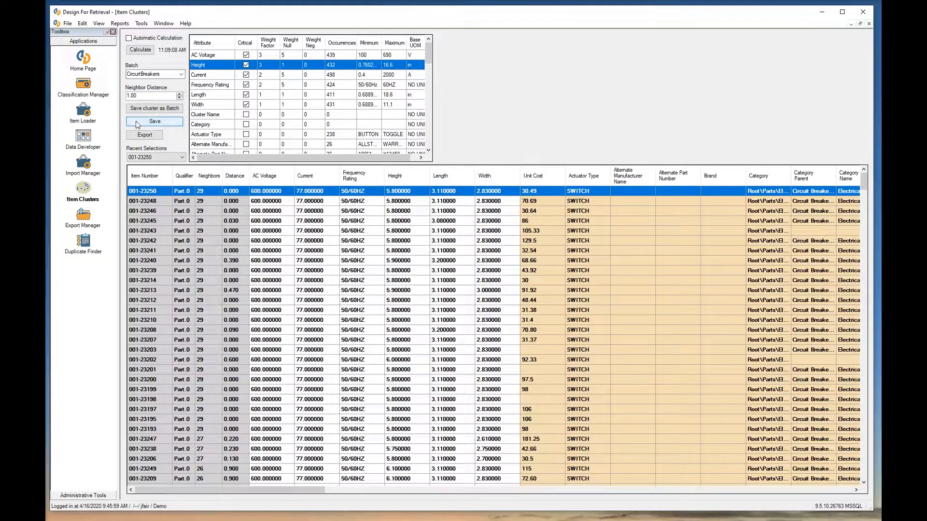
- Compare neighbor counts and distances with 001-23243, 001-23250 and 001-23238 as reference items, and return to 001-23250
{"action": "left_click", "coordinate": [204, 232]}
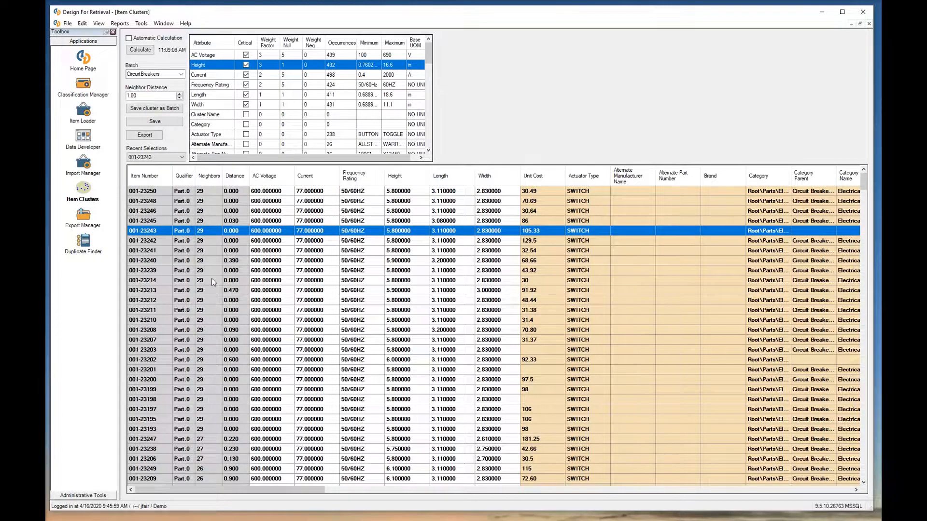
{"action": "left_click", "coordinate": [206, 194]}
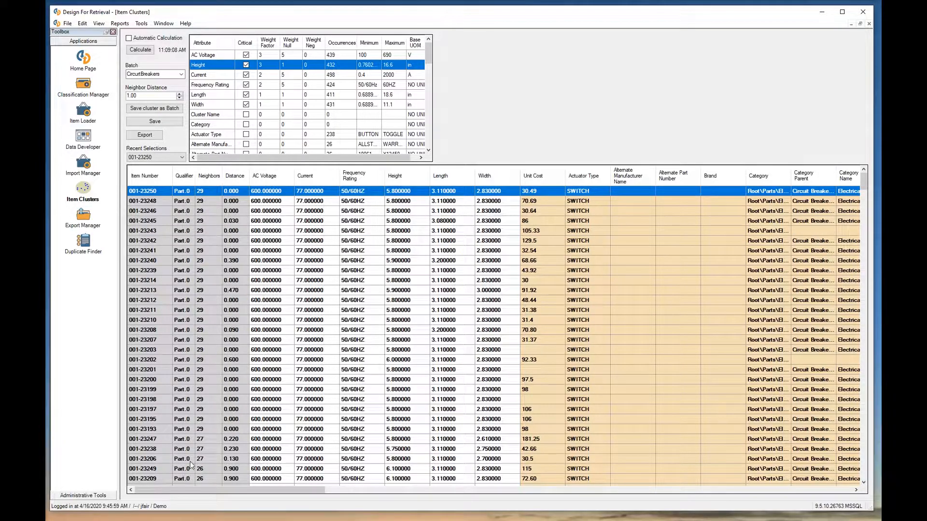
{"action": "scroll", "coordinate": [208, 410], "scroll_direction": "down", "scroll_amount": 1}
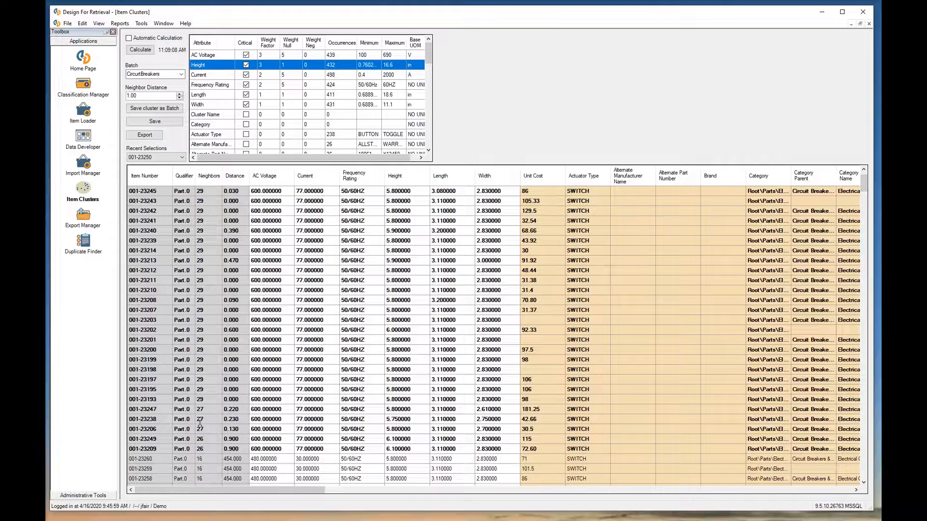
{"action": "left_click", "coordinate": [208, 418]}
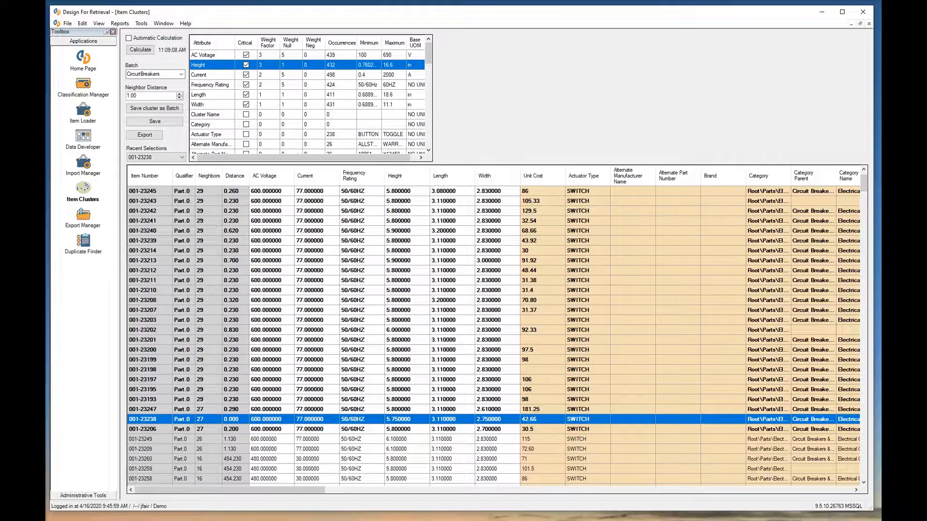
{"action": "scroll", "coordinate": [286, 324], "scroll_direction": "up", "scroll_amount": 1}
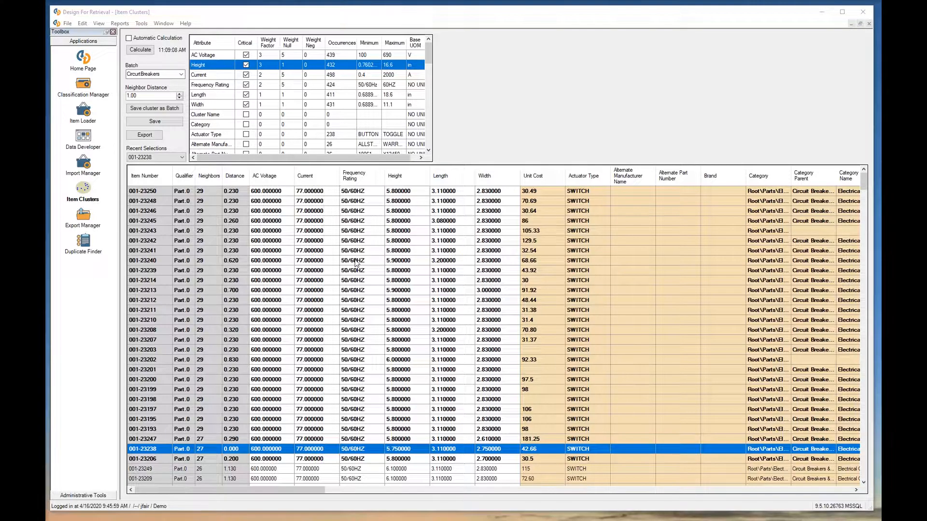
{"action": "left_click", "coordinate": [208, 190]}
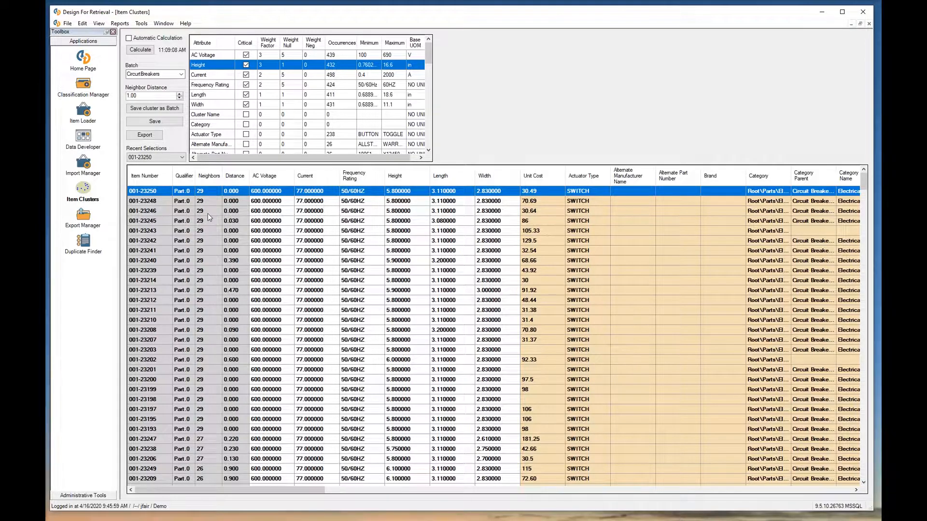
- Export the cluster around 001-23250 and open the exported CircurtBreakers_items.txt from the Clusters folder in Excel
{"action": "left_click", "coordinate": [149, 135]}
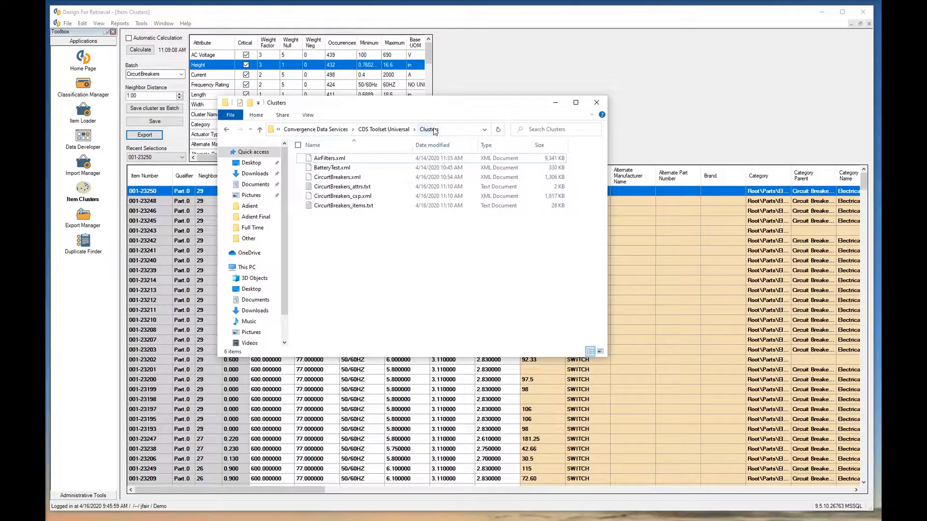
{"action": "left_click", "coordinate": [387, 209]}
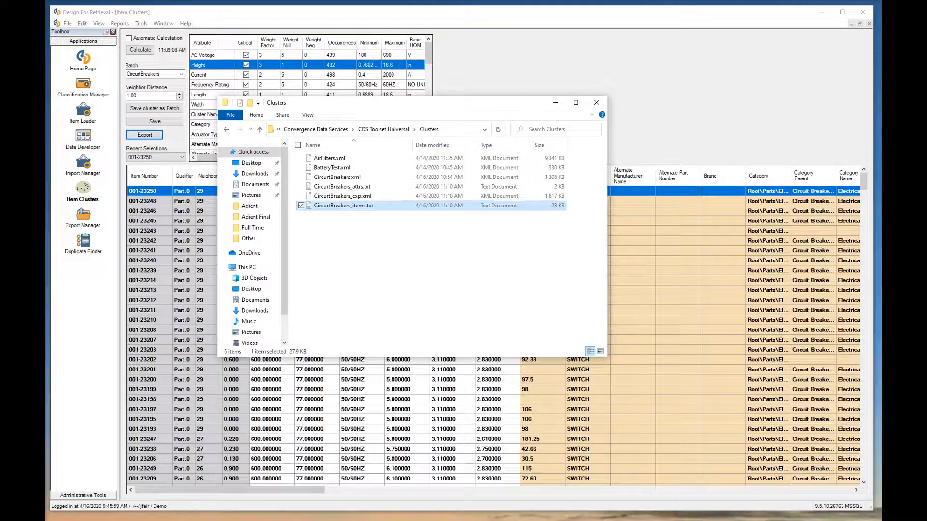
{"action": "key", "text": "Return"}
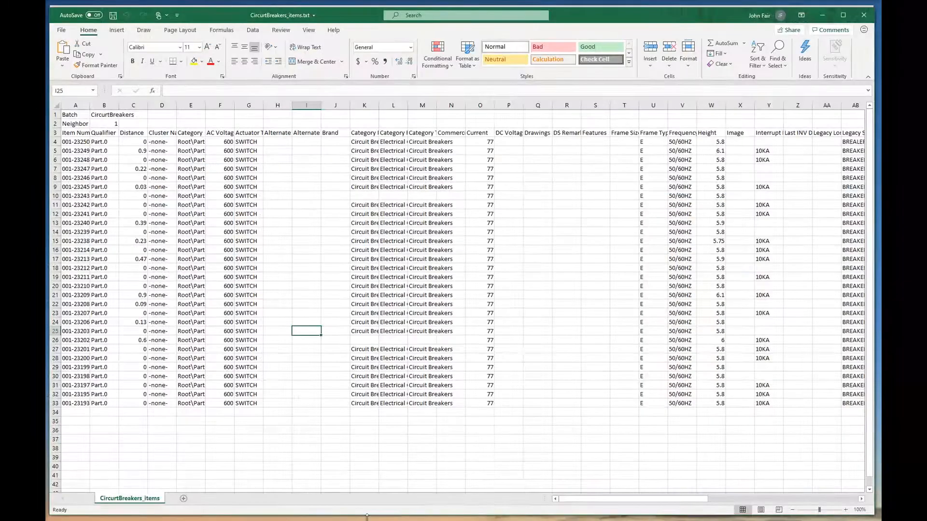
- Examine the exported item rows and their attribute columns across the CircurtBreakers_items worksheet
{"action": "left_click", "coordinate": [327, 429]}
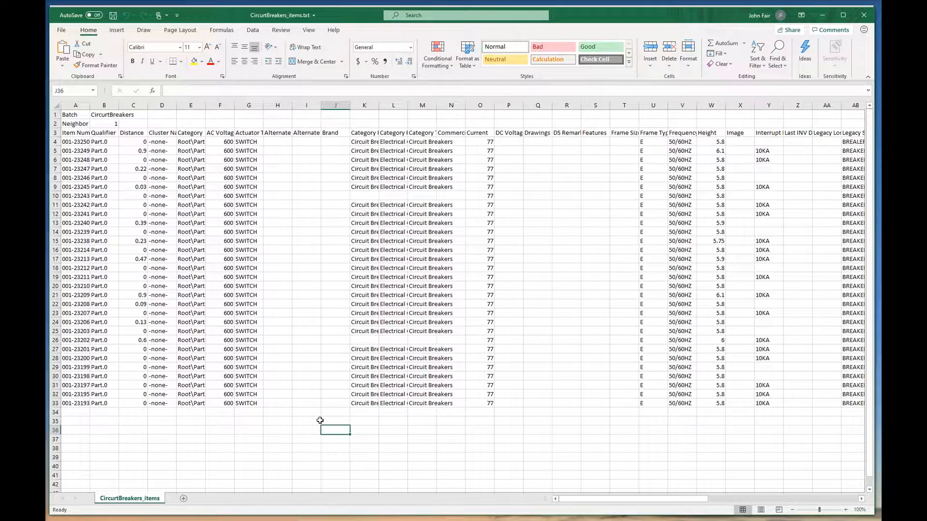
{"action": "left_click", "coordinate": [295, 177]}
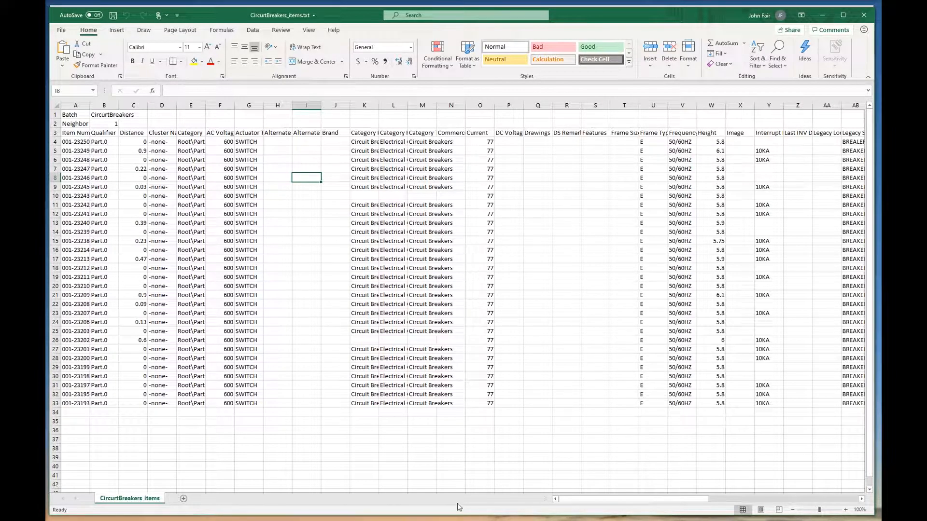
{"action": "left_click_drag", "start_coordinate": [610, 502], "coordinate": [744, 497]}
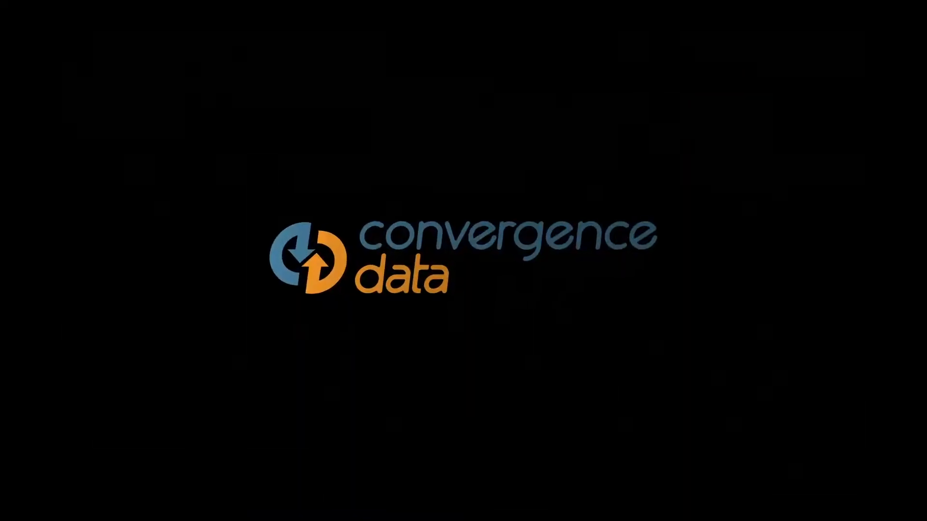